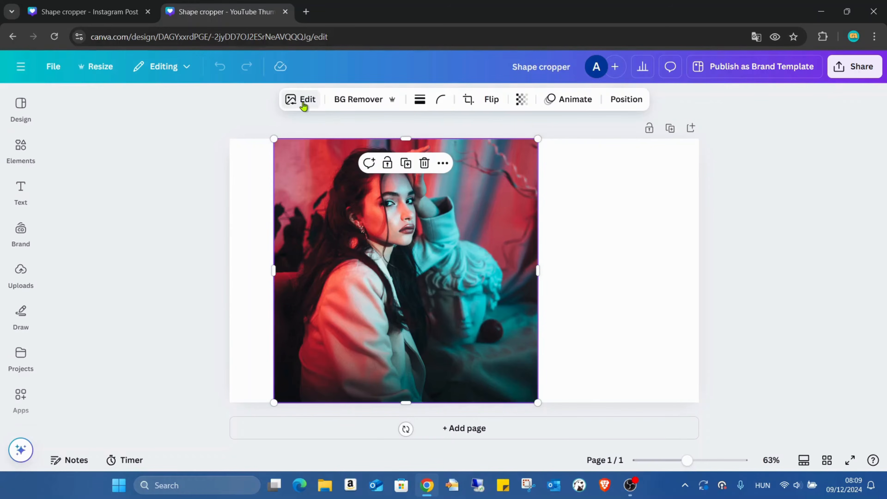
- Open Shape Cropper for the portrait photo and show all of its available frames
{"action": "left_click", "coordinate": [303, 101]}
{"action": "scroll", "coordinate": [125, 210], "scroll_direction": "down", "scroll_amount": 3}
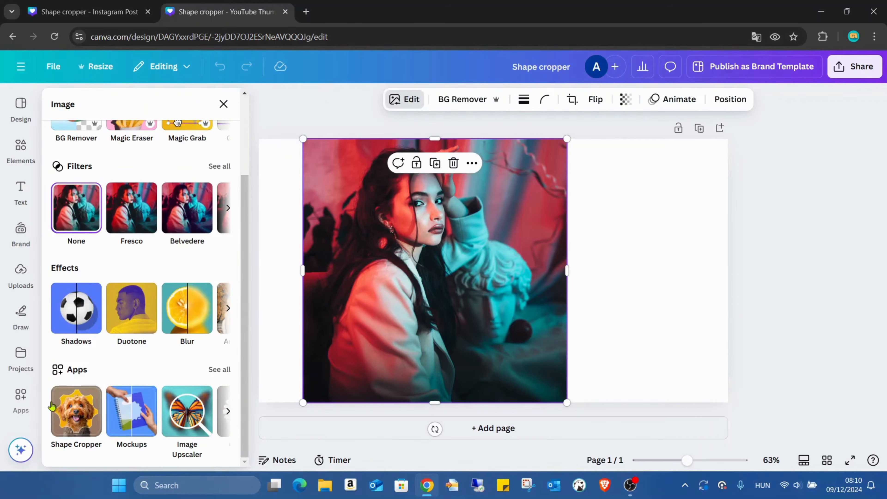
{"action": "left_click", "coordinate": [80, 416]}
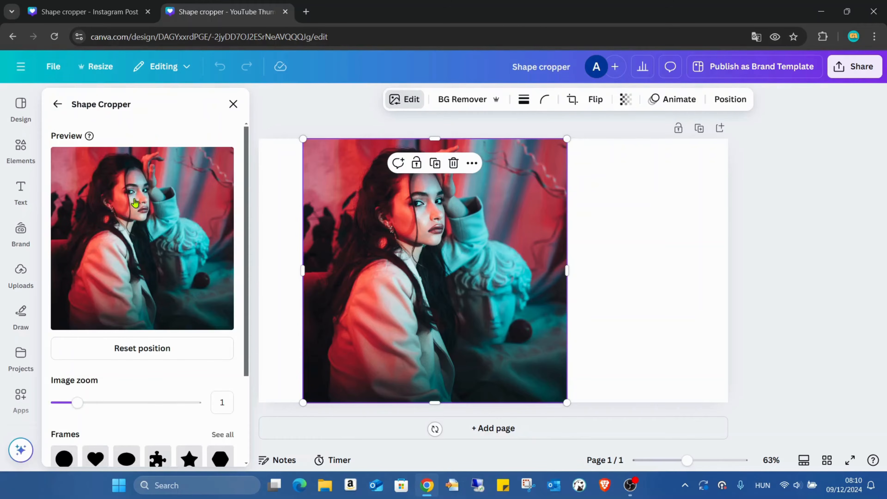
{"action": "scroll", "coordinate": [202, 311], "scroll_direction": "down", "scroll_amount": 3}
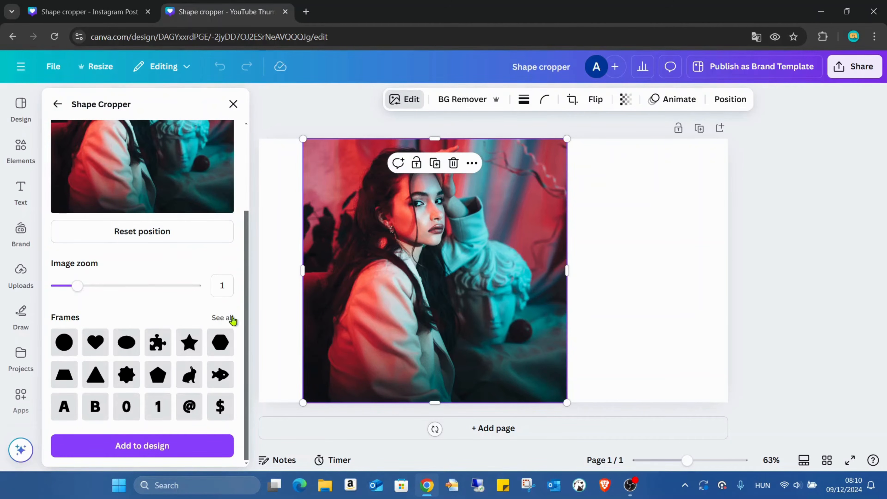
{"action": "left_click", "coordinate": [223, 318]}
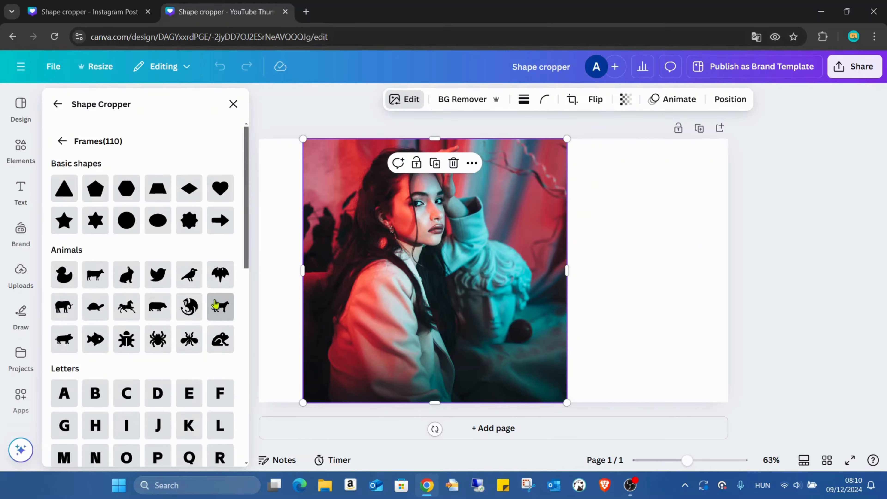
- Look through the Shape Cropper frames, from basic shapes and animals to letters, numbers, symbols and others
{"action": "scroll", "coordinate": [177, 245], "scroll_direction": "down", "scroll_amount": 5}
{"action": "scroll", "coordinate": [176, 245], "scroll_direction": "down", "scroll_amount": 5}
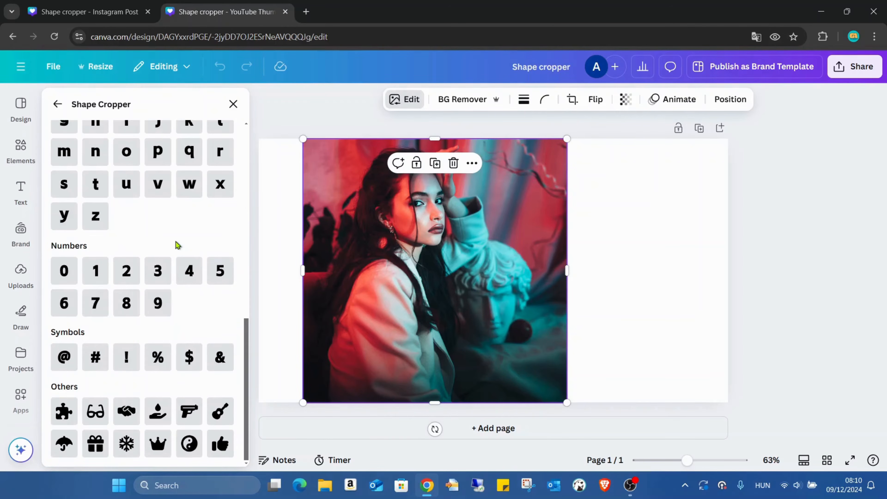
{"action": "scroll", "coordinate": [174, 269], "scroll_direction": "up", "scroll_amount": 10}
{"action": "scroll", "coordinate": [170, 254], "scroll_direction": "down", "scroll_amount": 5}
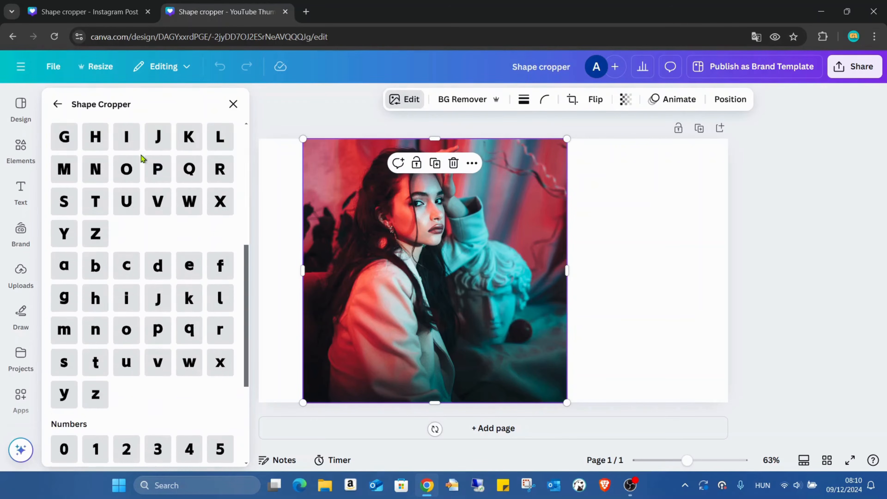
{"action": "scroll", "coordinate": [141, 158], "scroll_direction": "down", "scroll_amount": 5}
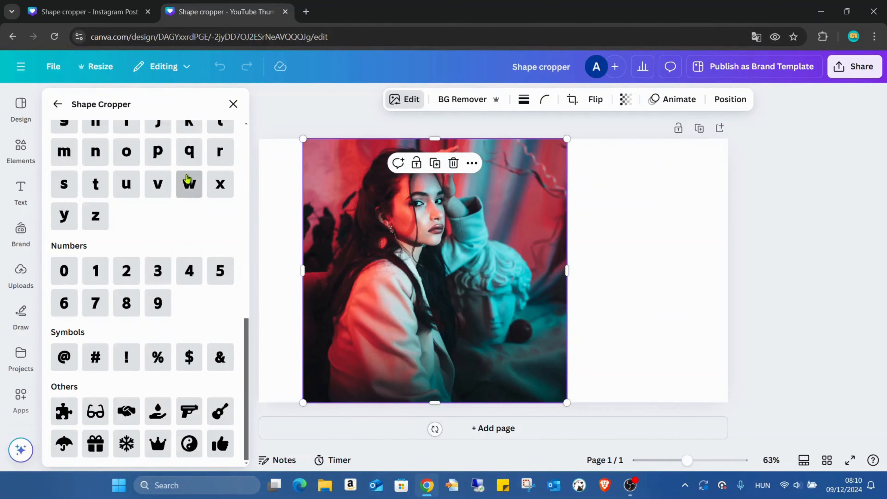
{"action": "scroll", "coordinate": [200, 208], "scroll_direction": "up", "scroll_amount": 10}
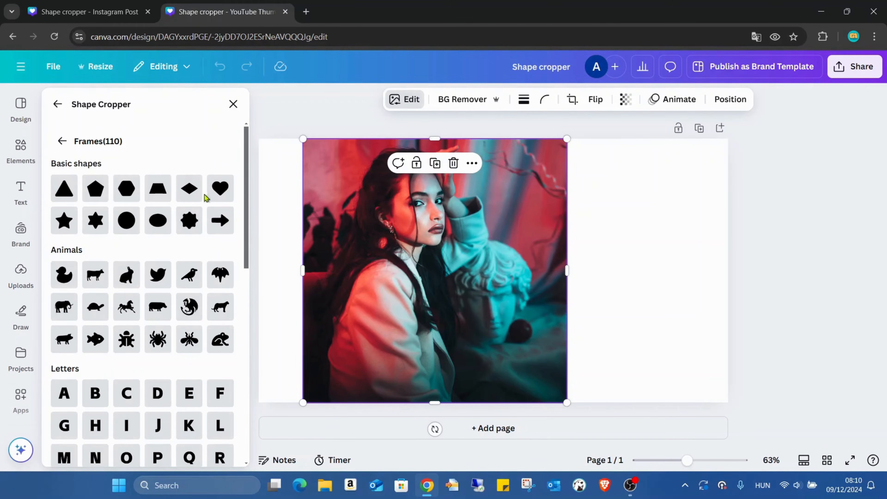
{"action": "scroll", "coordinate": [204, 194], "scroll_direction": "down", "scroll_amount": 2}
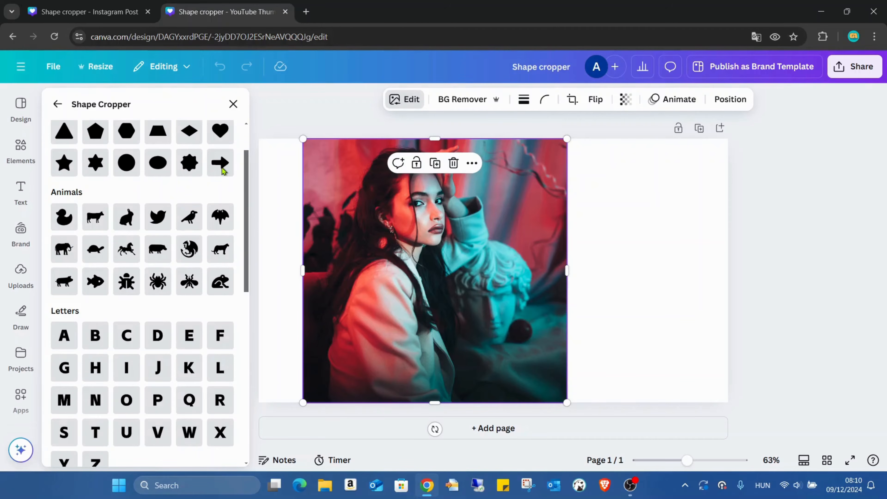
{"action": "scroll", "coordinate": [208, 182], "scroll_direction": "down", "scroll_amount": 3}
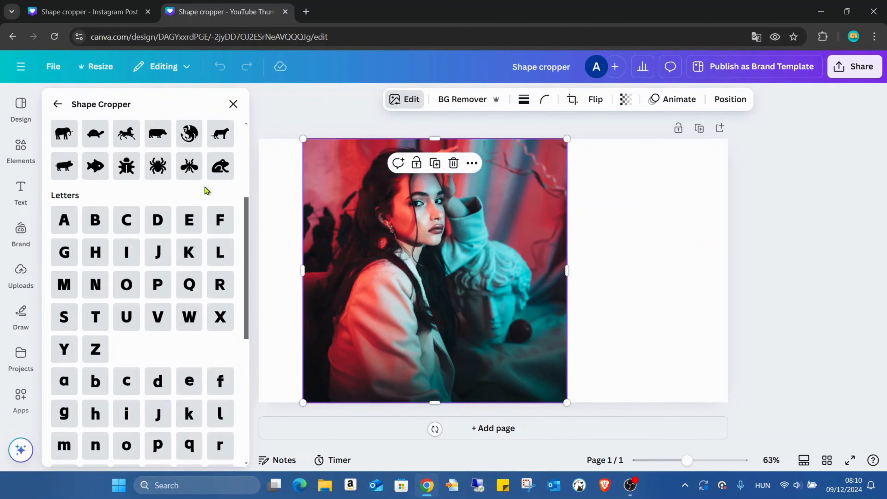
{"action": "scroll", "coordinate": [205, 188], "scroll_direction": "down", "scroll_amount": 2}
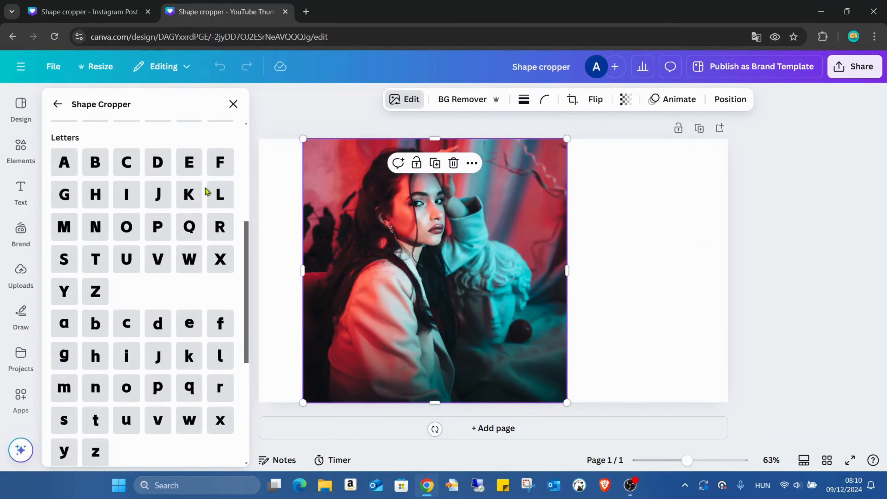
{"action": "scroll", "coordinate": [145, 202], "scroll_direction": "up", "scroll_amount": 5}
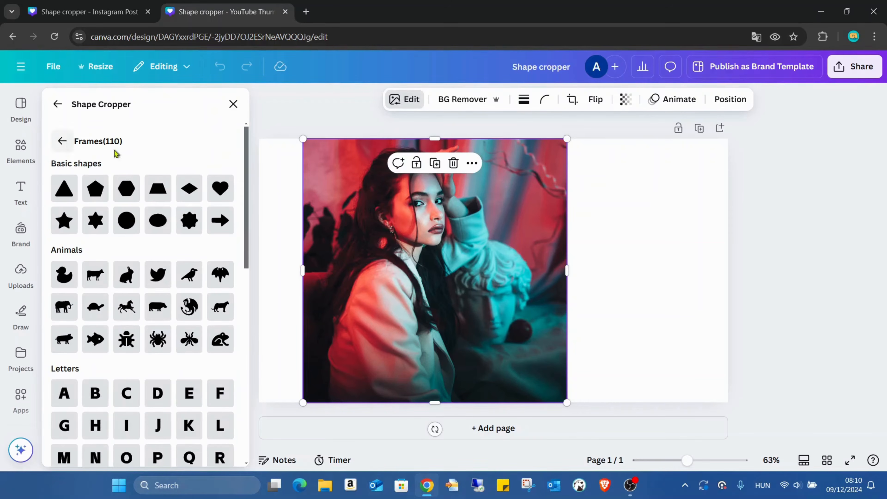
{"action": "scroll", "coordinate": [114, 215], "scroll_direction": "down", "scroll_amount": 4}
{"action": "scroll", "coordinate": [220, 192], "scroll_direction": "down", "scroll_amount": 10}
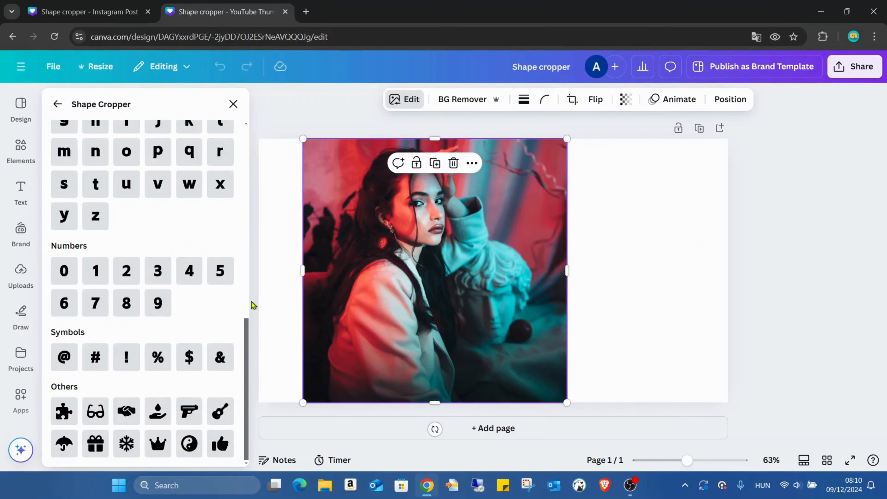
{"action": "scroll", "coordinate": [243, 302], "scroll_direction": "up", "scroll_amount": 10}
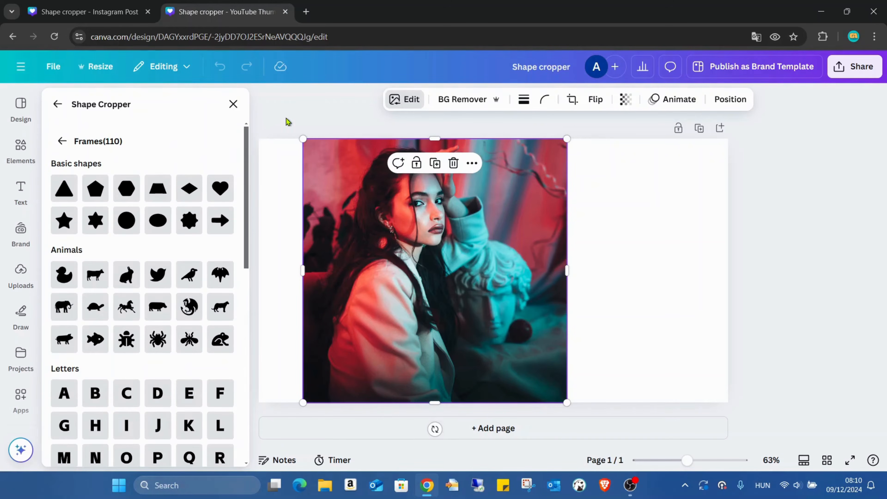
- Choose the heart frame, set the image zoom to 1.9 and reposition the photo so the woman's face fills the heart
{"action": "left_click", "coordinate": [221, 188]}
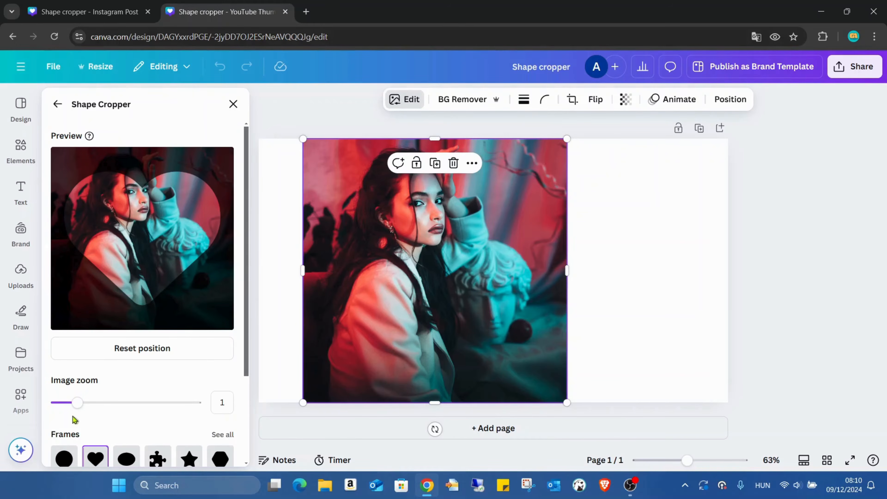
{"action": "mouse_move", "coordinate": [78, 402]}
{"action": "left_mouse_down"}
{"action": "mouse_move", "coordinate": [194, 402]}
{"action": "mouse_move", "coordinate": [35, 403]}
{"action": "mouse_move", "coordinate": [109, 402]}
{"action": "mouse_move", "coordinate": [92, 402]}
{"action": "left_mouse_up"}
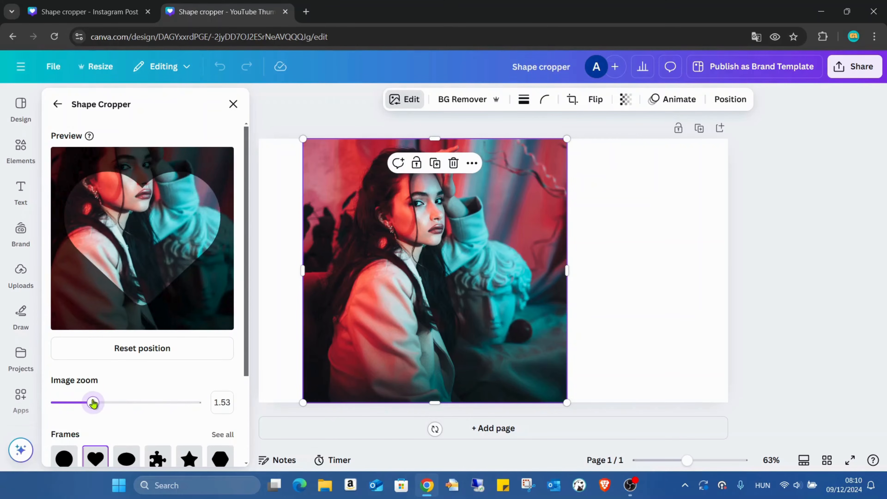
{"action": "left_click_drag", "start_coordinate": [197, 302], "coordinate": [236, 344]}
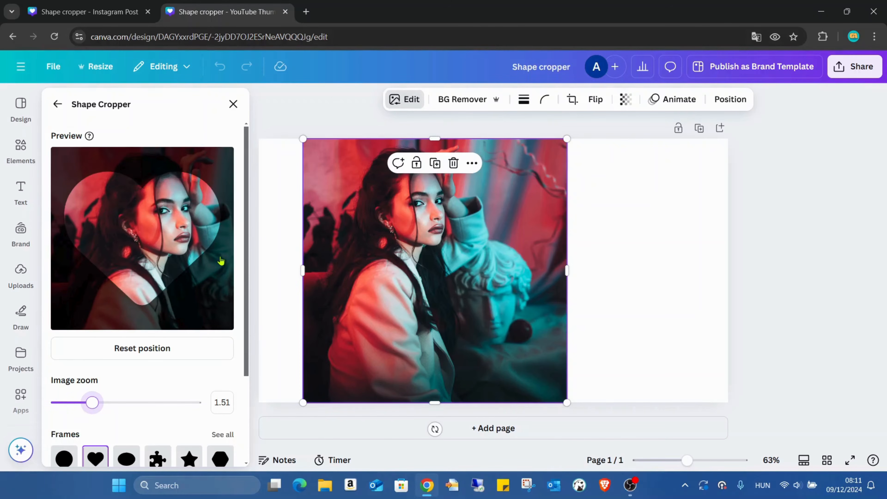
{"action": "left_click_drag", "start_coordinate": [220, 260], "coordinate": [211, 284]}
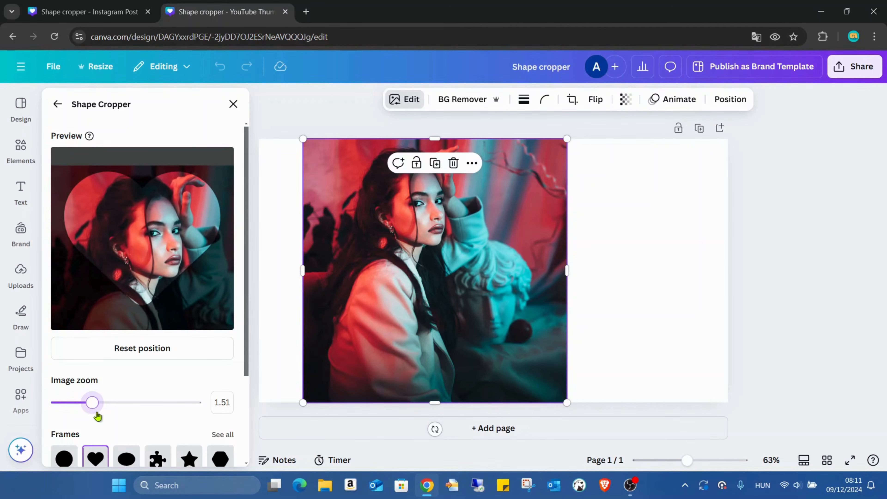
{"action": "left_click_drag", "start_coordinate": [94, 404], "coordinate": [110, 403]}
{"action": "mouse_move", "coordinate": [177, 295]}
{"action": "left_mouse_down"}
{"action": "mouse_move", "coordinate": [194, 325]}
{"action": "mouse_move", "coordinate": [174, 313]}
{"action": "mouse_move", "coordinate": [182, 311]}
{"action": "left_mouse_up"}
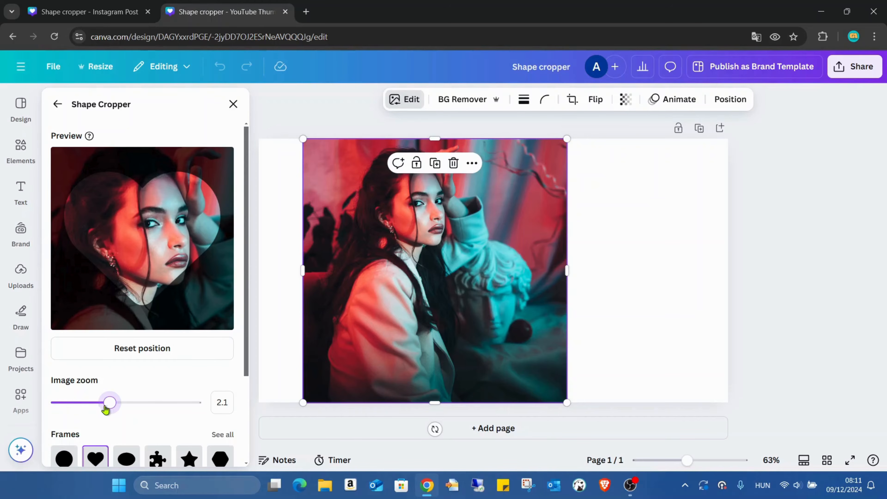
{"action": "left_click_drag", "start_coordinate": [106, 408], "coordinate": [102, 408]}
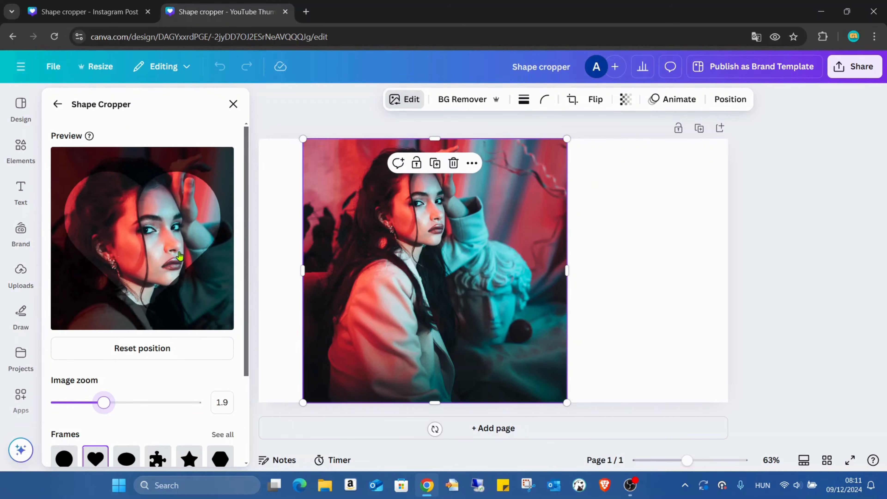
{"action": "left_click_drag", "start_coordinate": [179, 255], "coordinate": [181, 256]}
- Add the heart-shaped crop to the design and place it in the empty area to the right of the photo
{"action": "scroll", "coordinate": [249, 283], "scroll_direction": "down", "scroll_amount": 3}
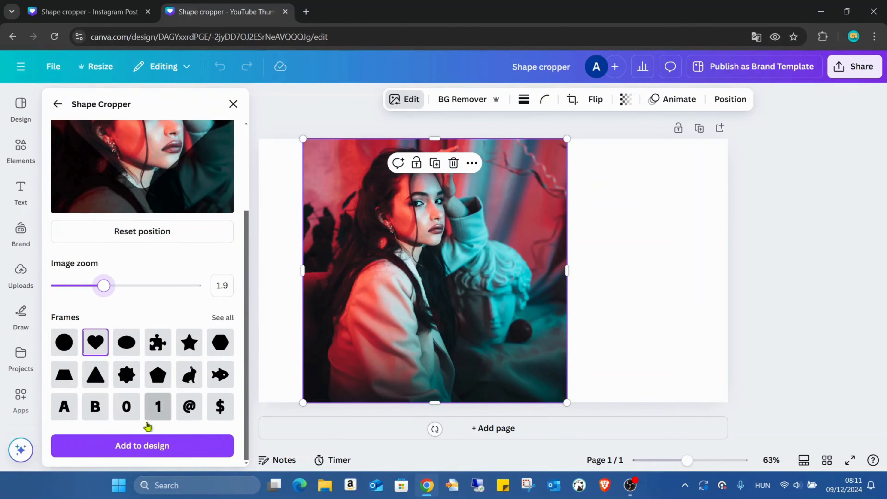
{"action": "left_click", "coordinate": [172, 450]}
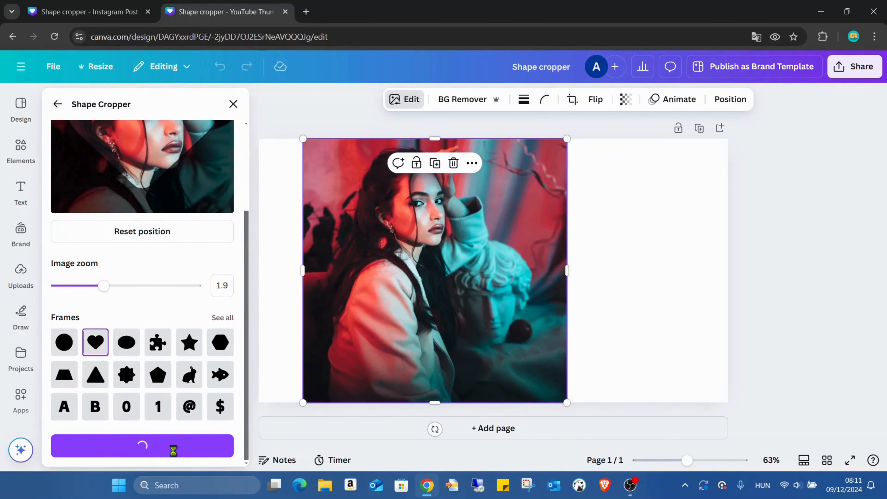
{"action": "left_click_drag", "start_coordinate": [496, 255], "coordinate": [650, 187]}
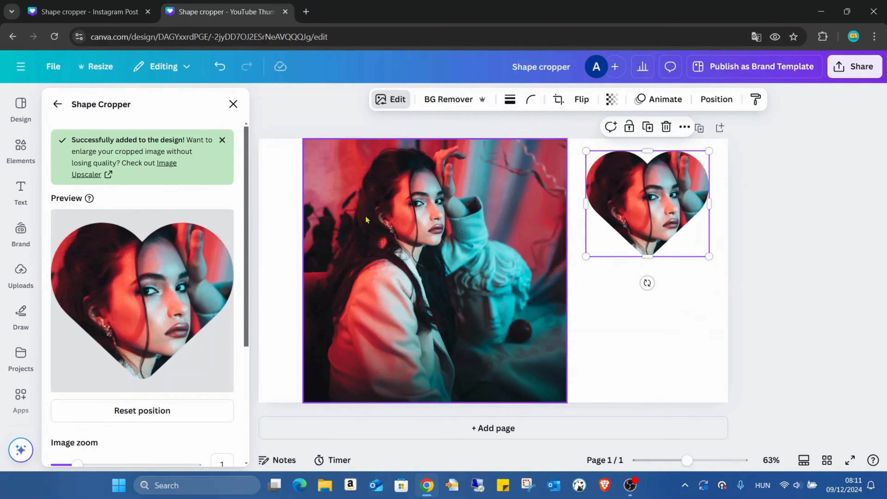
- Check the puzzle-piece example in the Instagram Post design, and return to the YouTube Thumbnail design
{"action": "left_click", "coordinate": [93, 14]}
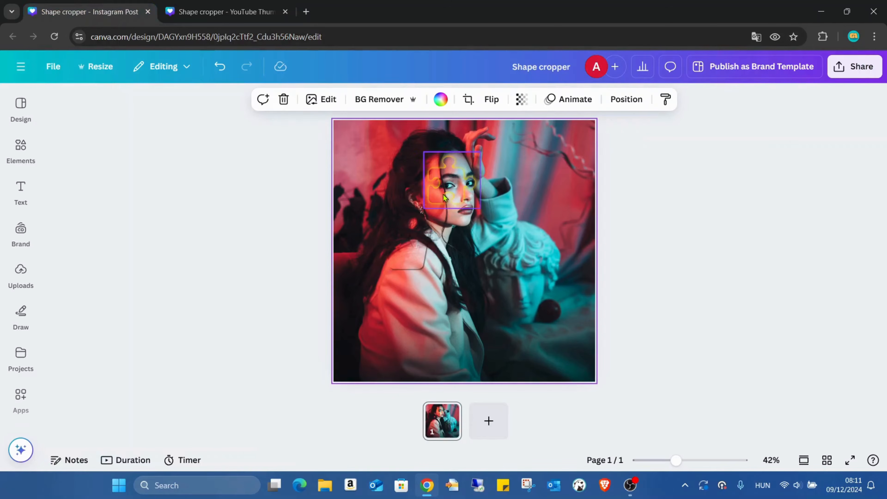
{"action": "left_click", "coordinate": [244, 4]}
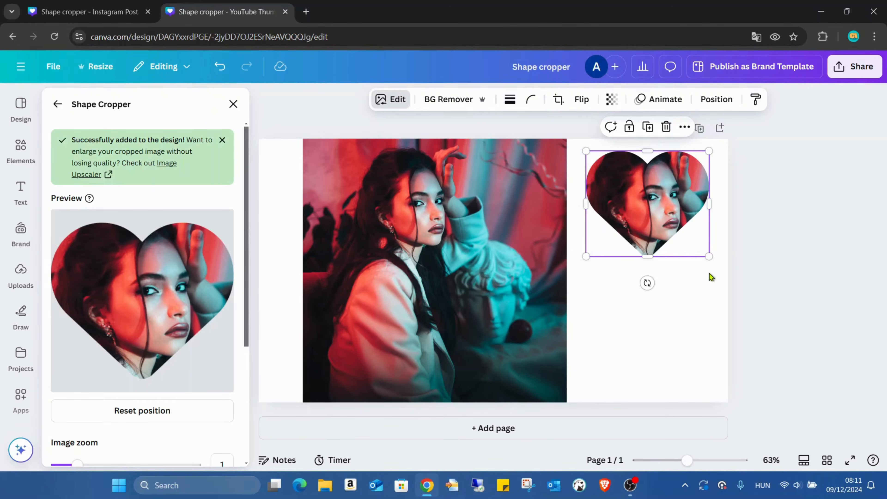
- Apply a Drop shadow effect to the heart-shaped crop
{"action": "left_click", "coordinate": [390, 101]}
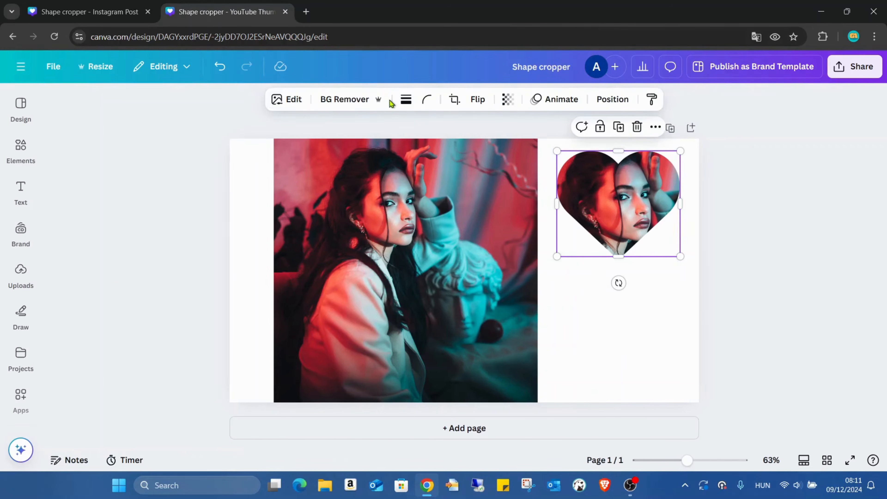
{"action": "left_click", "coordinate": [284, 102]}
{"action": "scroll", "coordinate": [157, 284], "scroll_direction": "down", "scroll_amount": 3}
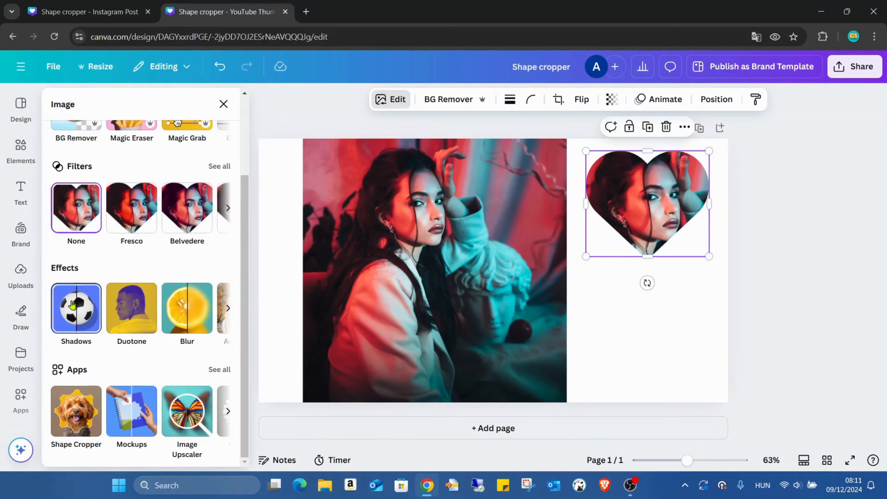
{"action": "left_click", "coordinate": [75, 309]}
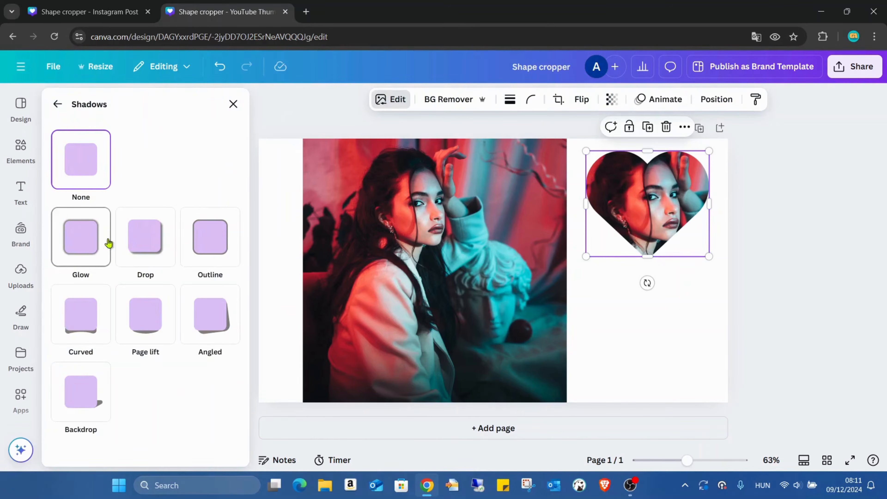
{"action": "left_click", "coordinate": [159, 239]}
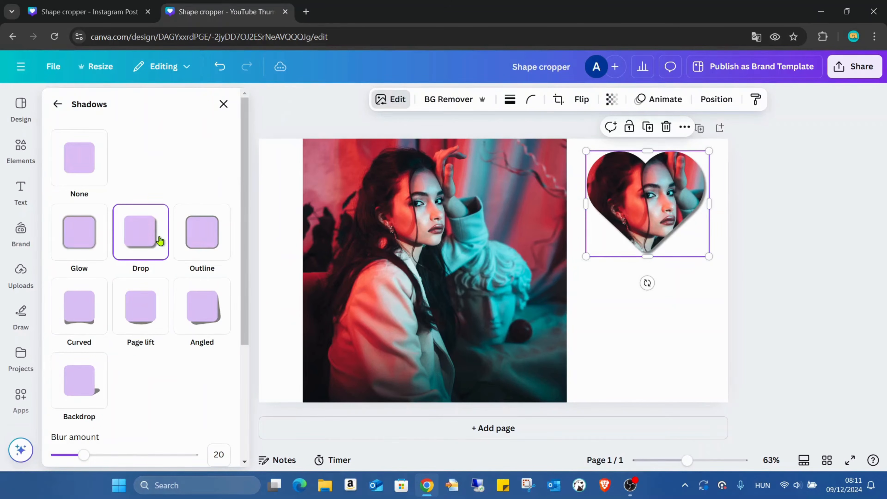
{"action": "left_click", "coordinate": [221, 104]}
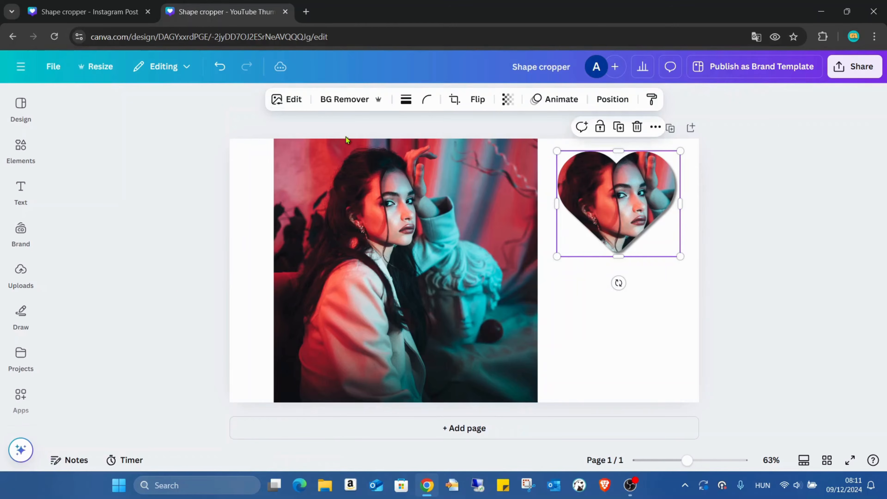
- Apply the Amber duotone effect to the heart-shaped crop
{"action": "left_click", "coordinate": [289, 101]}
{"action": "scroll", "coordinate": [138, 320], "scroll_direction": "down", "scroll_amount": 3}
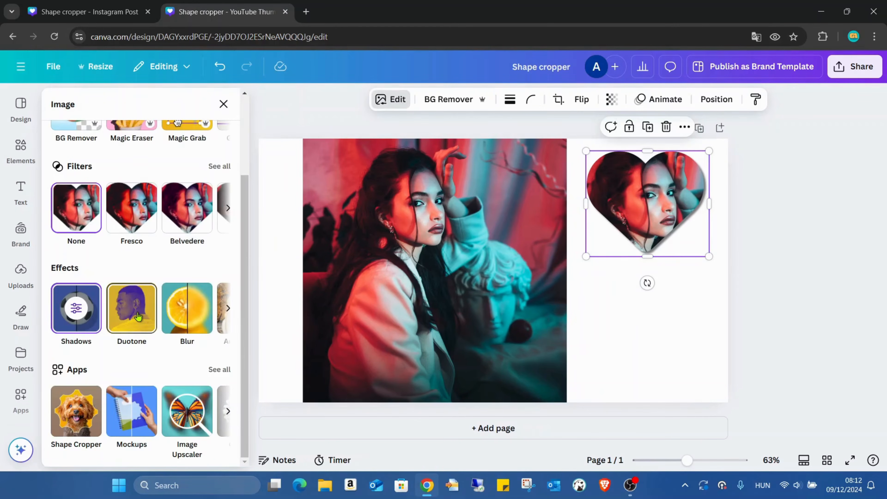
{"action": "left_click", "coordinate": [138, 313]}
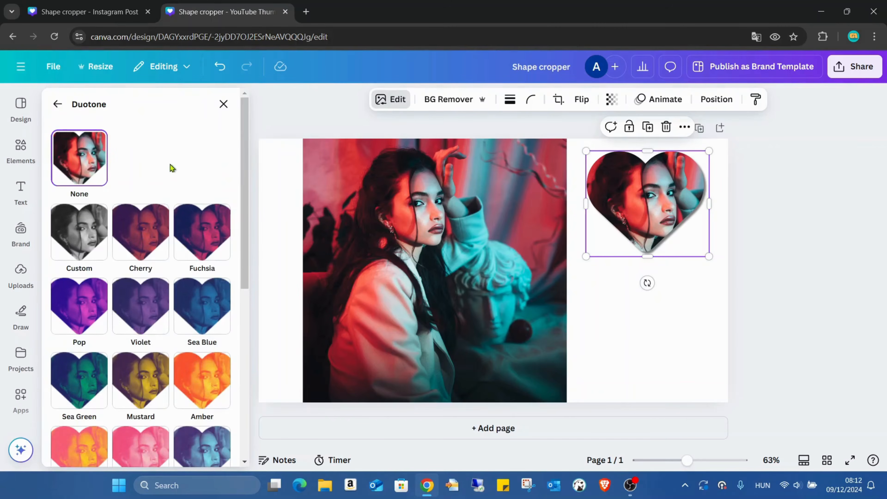
{"action": "scroll", "coordinate": [171, 154], "scroll_direction": "down", "scroll_amount": 2}
{"action": "left_click", "coordinate": [206, 203]}
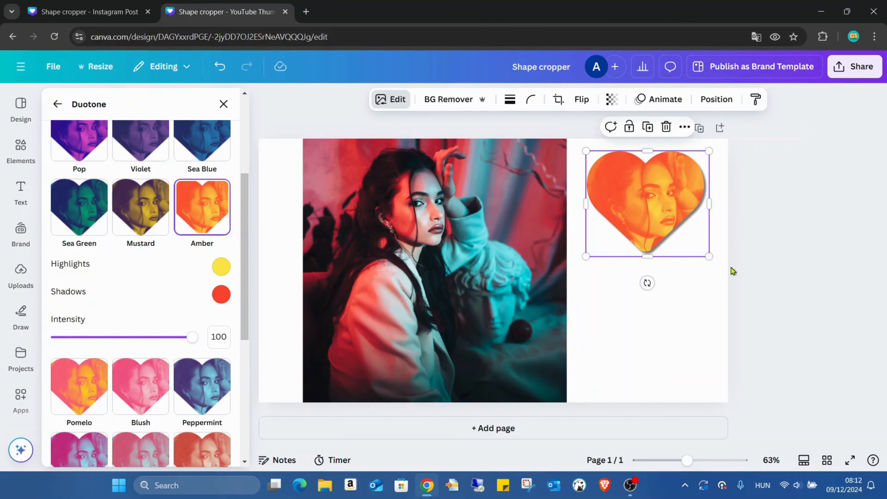
- Shrink the heart crop slightly and place it over the woman's face in the portrait photo
{"action": "mouse_move", "coordinate": [708, 256]}
{"action": "left_mouse_down"}
{"action": "mouse_move", "coordinate": [679, 212]}
{"action": "mouse_move", "coordinate": [707, 232]}
{"action": "mouse_move", "coordinate": [701, 250]}
{"action": "left_mouse_up"}
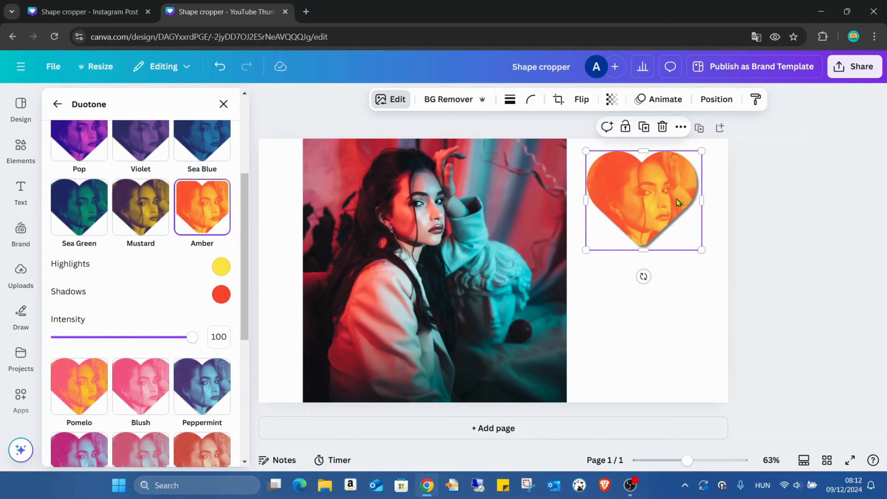
{"action": "left_click_drag", "start_coordinate": [678, 202], "coordinate": [460, 209]}
{"action": "mouse_move", "coordinate": [485, 162]}
{"action": "left_mouse_down"}
{"action": "mouse_move", "coordinate": [468, 179]}
{"action": "mouse_move", "coordinate": [497, 171]}
{"action": "left_mouse_up"}
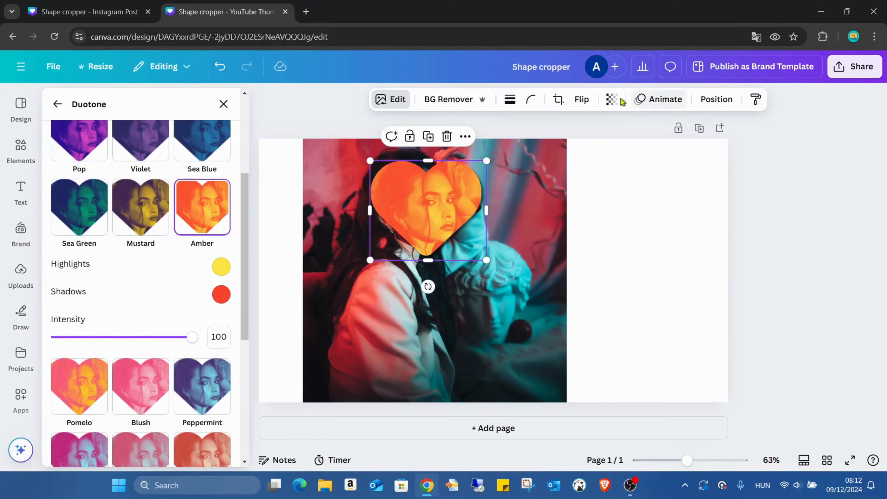
- Make the heart crop semi-transparent, and resize and reposition it until it lines up with the woman's face in the portrait beneath
{"action": "left_click", "coordinate": [612, 101]}
{"action": "left_click_drag", "start_coordinate": [639, 147], "coordinate": [607, 147]}
{"action": "left_click_drag", "start_coordinate": [442, 216], "coordinate": [402, 217]}
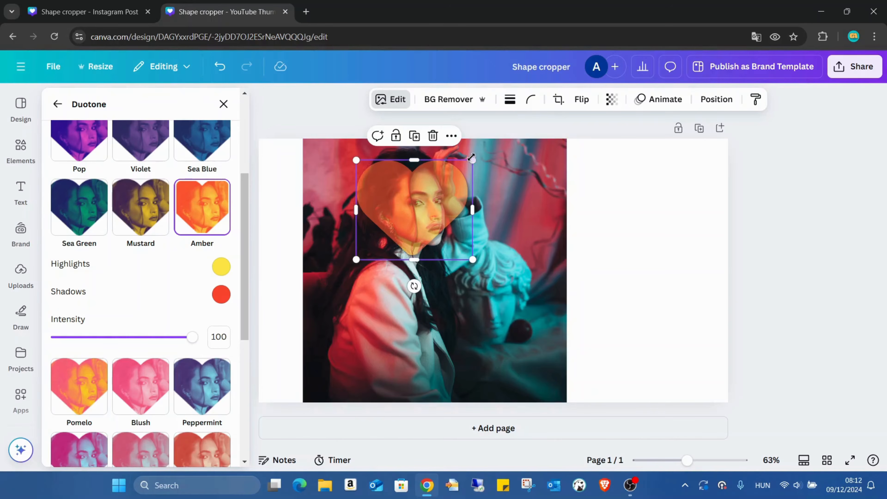
{"action": "left_click_drag", "start_coordinate": [471, 158], "coordinate": [466, 163]}
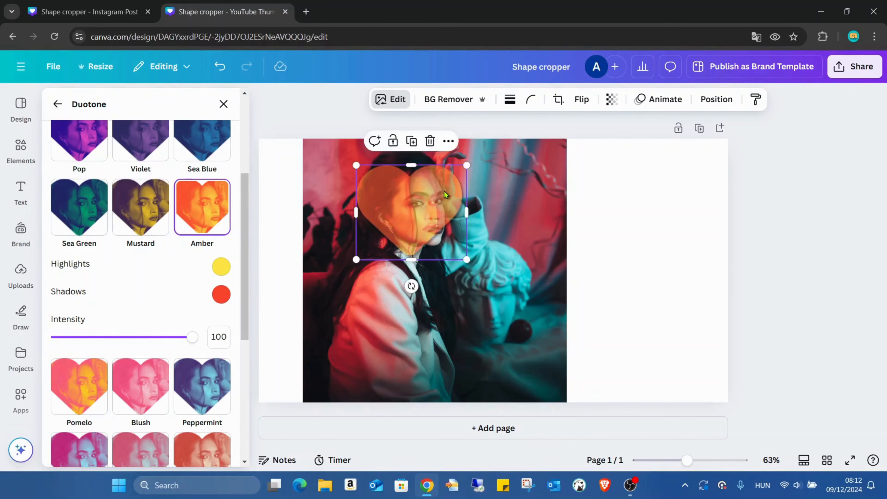
{"action": "left_click_drag", "start_coordinate": [444, 191], "coordinate": [474, 162]}
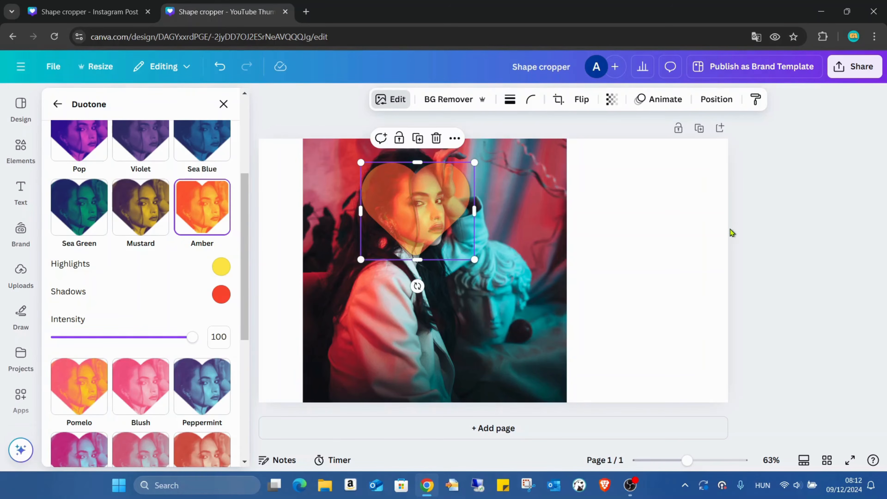
- Restore the heart crop's transparency value to 100 and view the design in full screen
{"action": "left_click", "coordinate": [611, 99]}
{"action": "left_click_drag", "start_coordinate": [612, 145], "coordinate": [658, 149]}
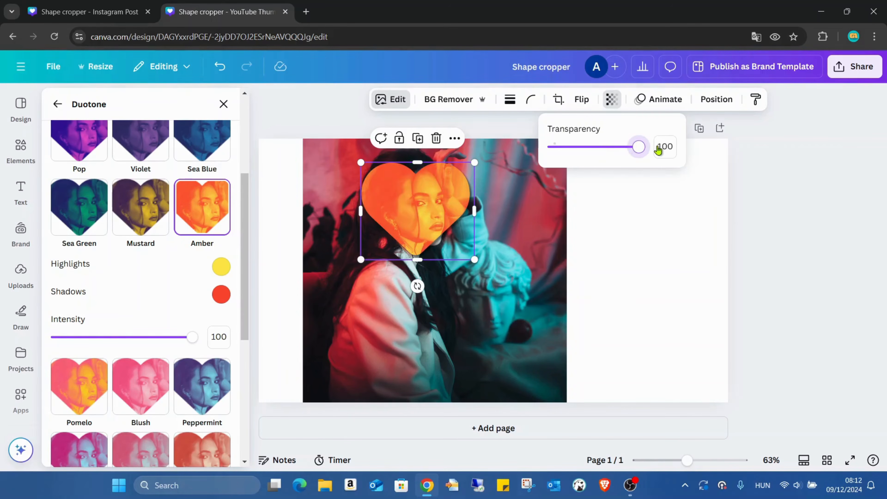
{"action": "left_click", "coordinate": [749, 227]}
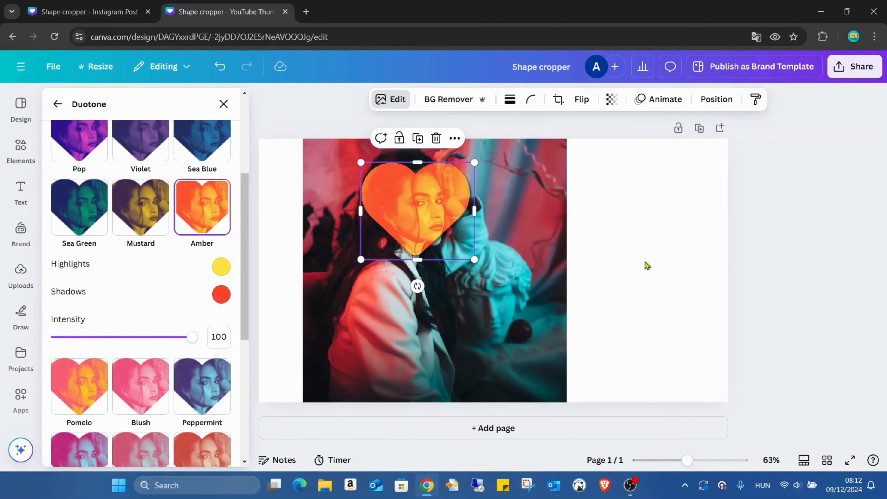
{"action": "left_click", "coordinate": [646, 265]}
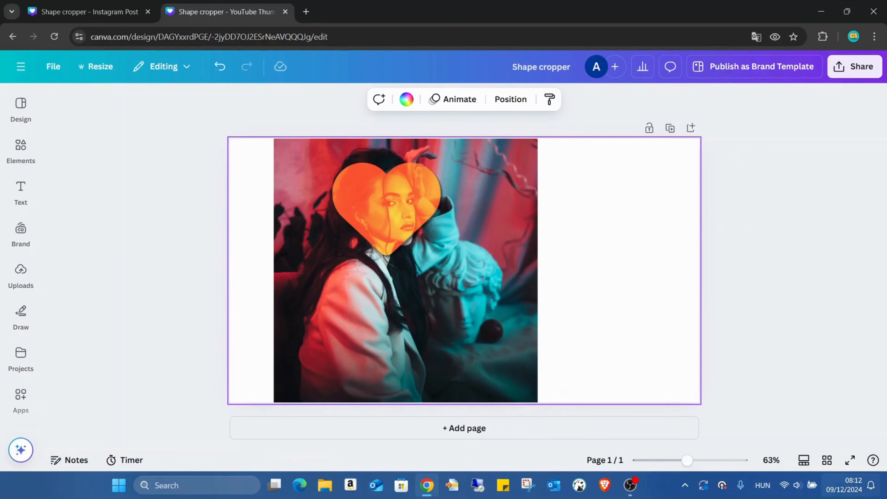
{"action": "left_click", "coordinate": [849, 460]}
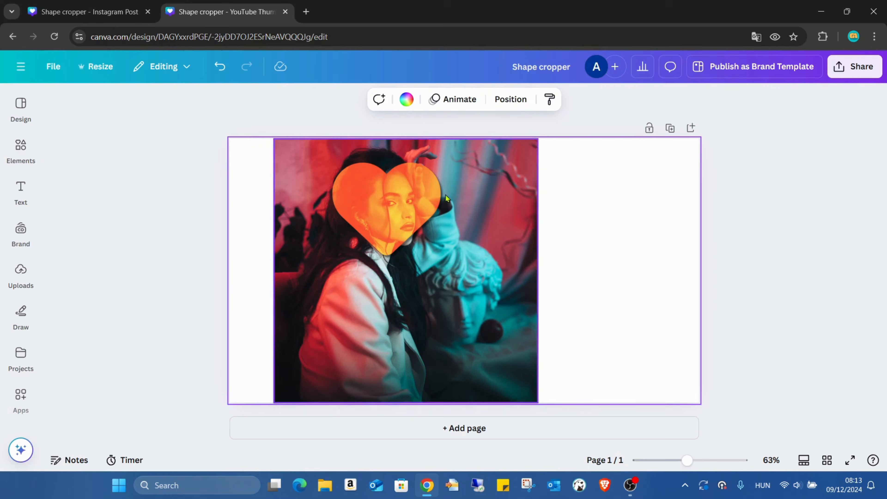
- Examine the white balance, light, colour and texture adjustments available for the heart crop, and close them
{"action": "left_click", "coordinate": [413, 199]}
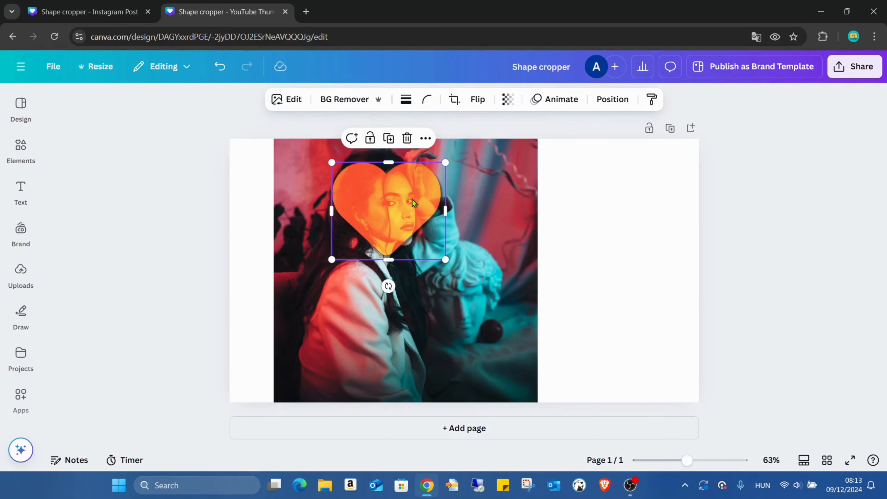
{"action": "left_click", "coordinate": [294, 101]}
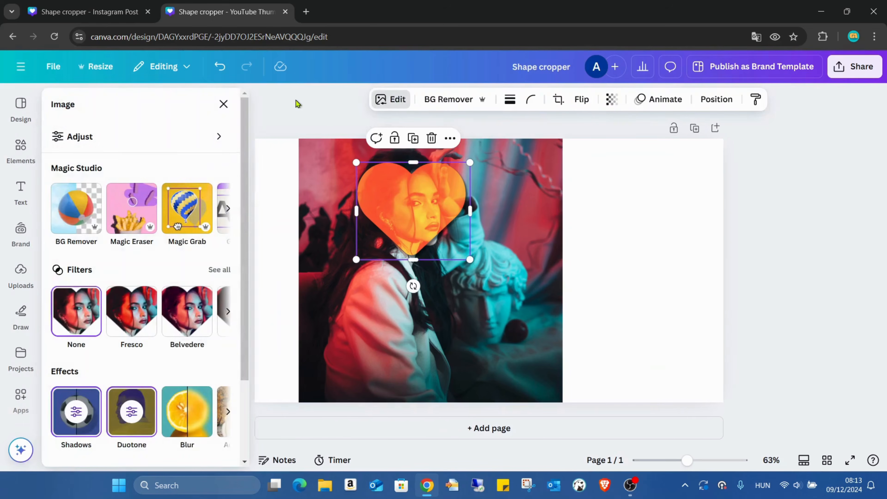
{"action": "left_click", "coordinate": [119, 138]}
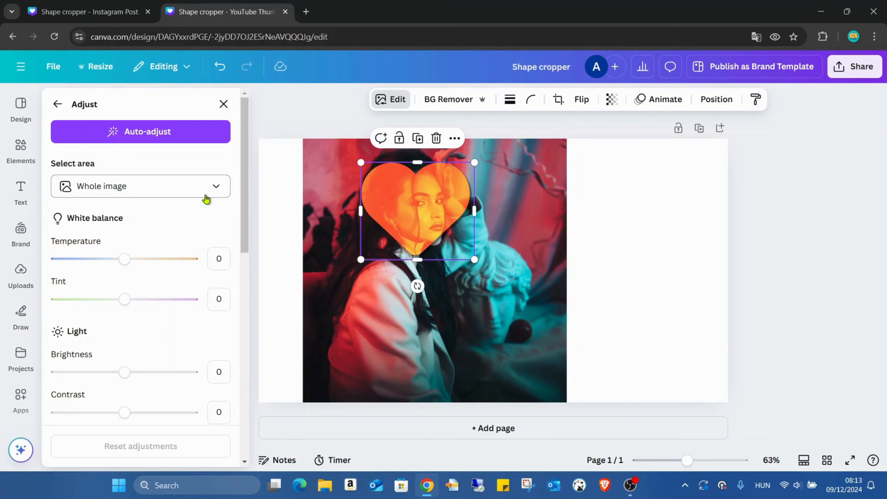
{"action": "scroll", "coordinate": [206, 199], "scroll_direction": "down", "scroll_amount": 5}
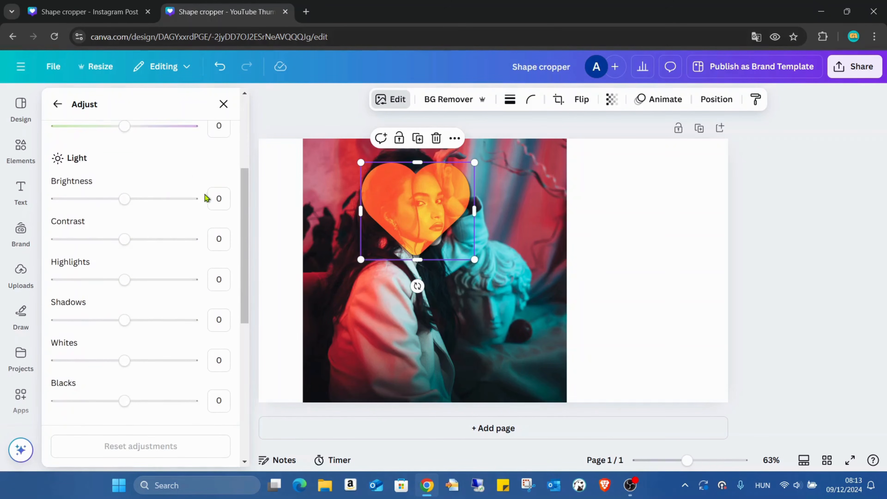
{"action": "scroll", "coordinate": [206, 199], "scroll_direction": "down", "scroll_amount": 8}
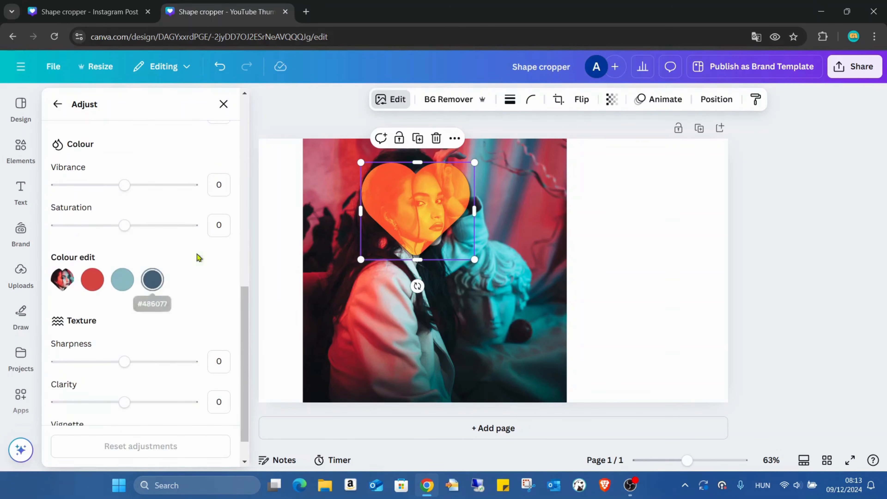
{"action": "scroll", "coordinate": [225, 260], "scroll_direction": "down", "scroll_amount": 1}
{"action": "scroll", "coordinate": [188, 282], "scroll_direction": "up", "scroll_amount": 5}
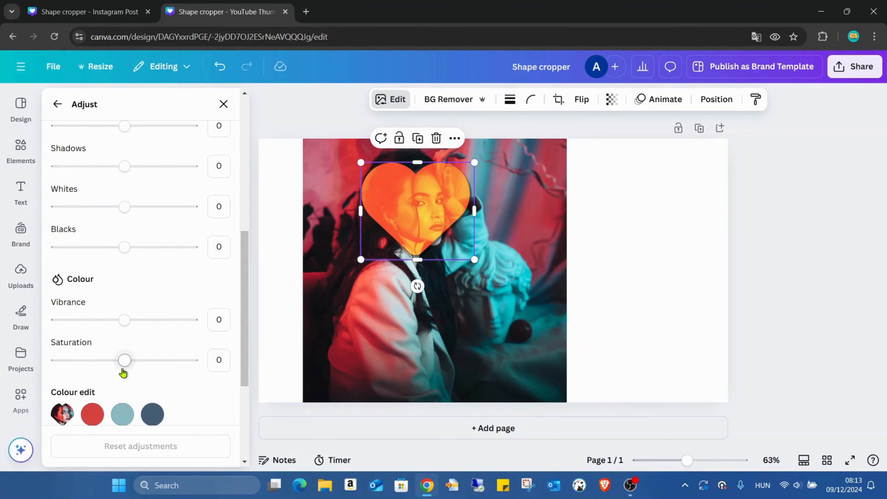
{"action": "mouse_move", "coordinate": [121, 370]}
{"action": "left_mouse_down"}
{"action": "mouse_move", "coordinate": [22, 374]}
{"action": "mouse_move", "coordinate": [227, 367]}
{"action": "mouse_move", "coordinate": [123, 368]}
{"action": "left_mouse_up"}
{"action": "left_click", "coordinate": [224, 104]}
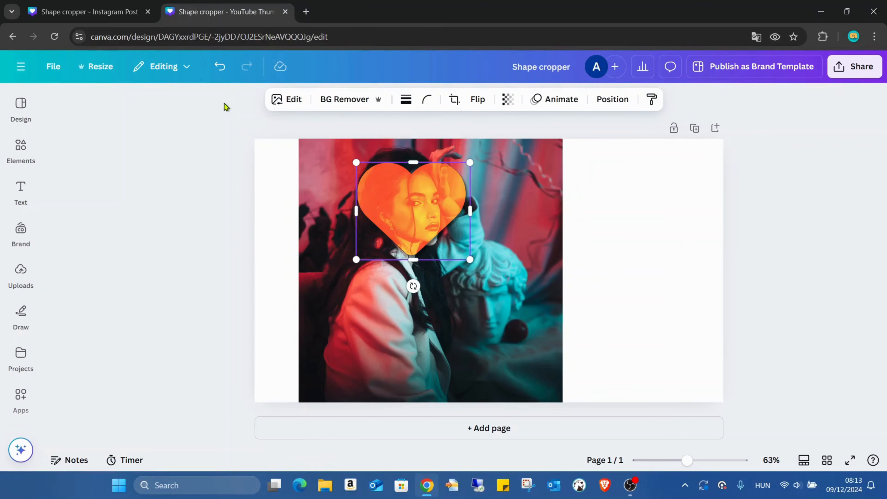
- Deselect the heart crop and show the finished design in full screen
{"action": "left_click", "coordinate": [670, 250]}
{"action": "left_click", "coordinate": [848, 460]}
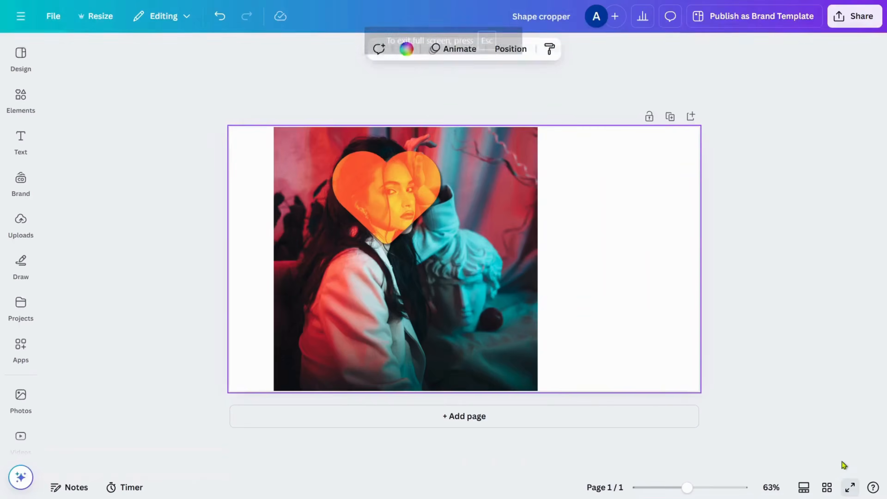